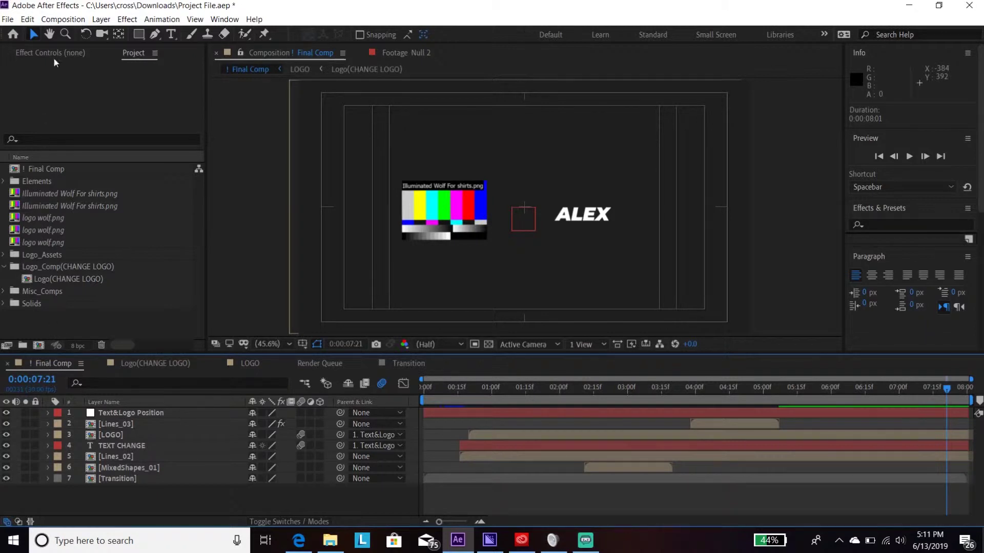
- Add Final Comp to the render queue and confirm its output module with the AVI format
click(55, 20)
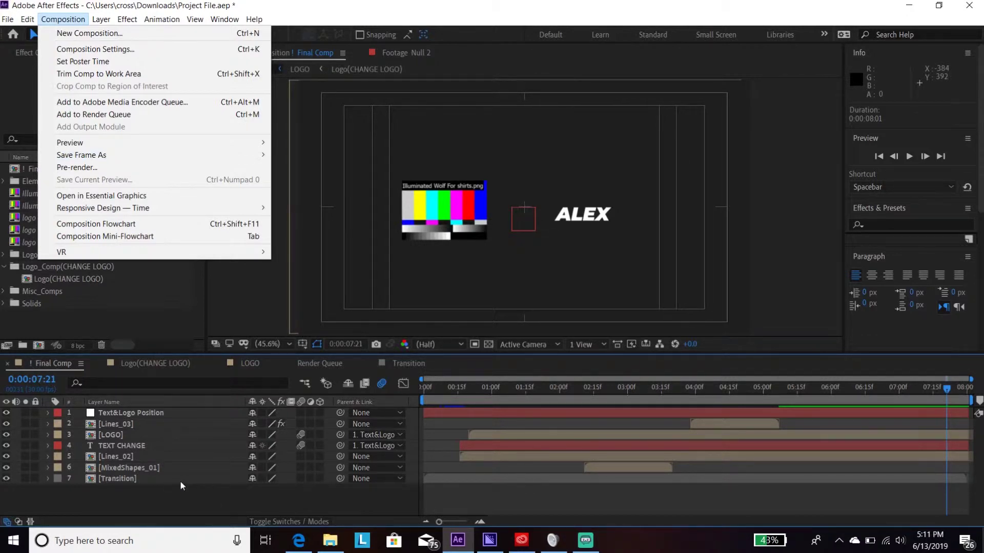
click(143, 114)
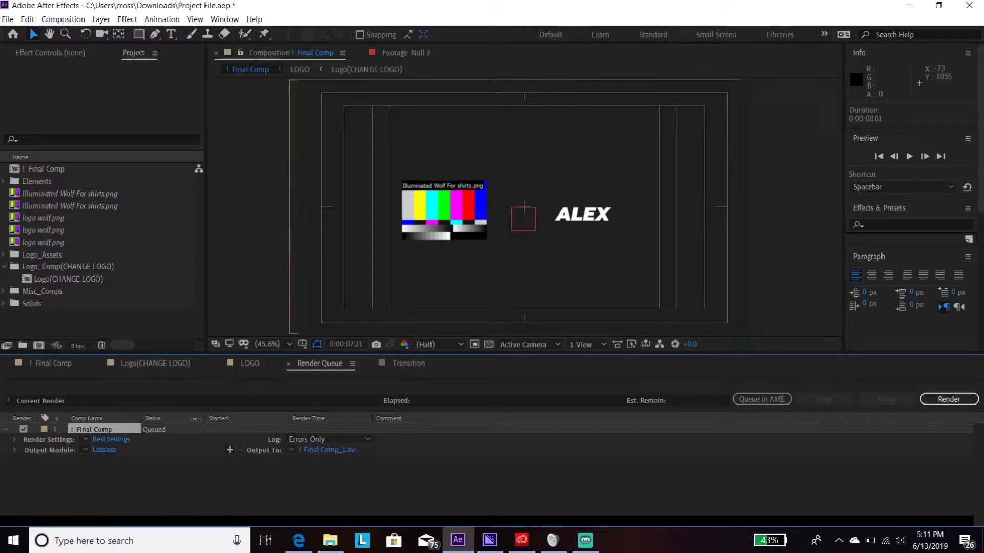
click(113, 450)
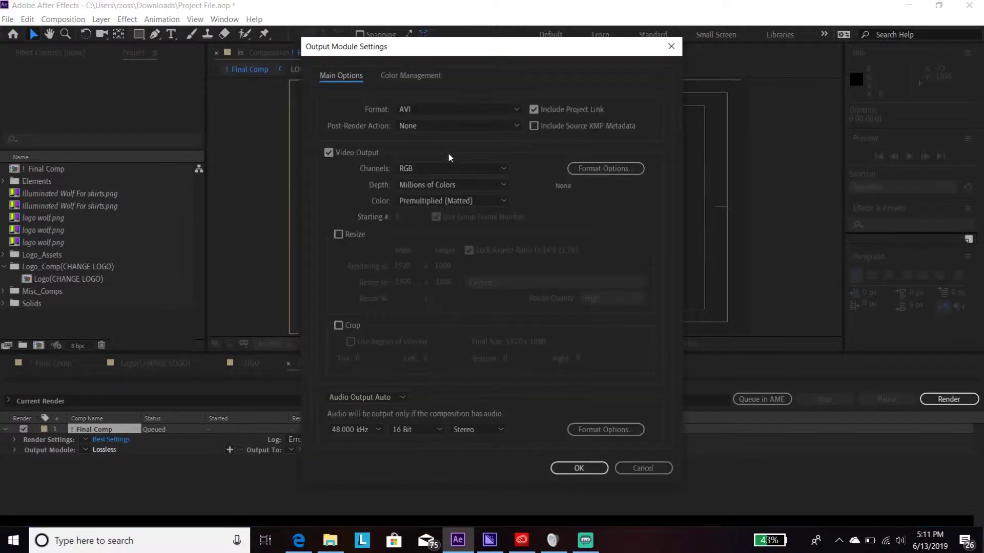
click(482, 110)
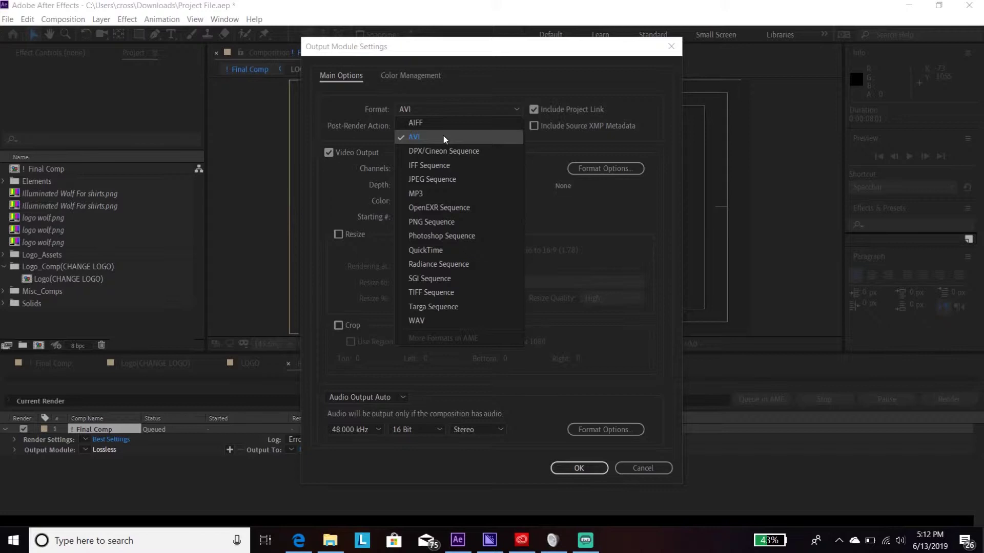
click(459, 108)
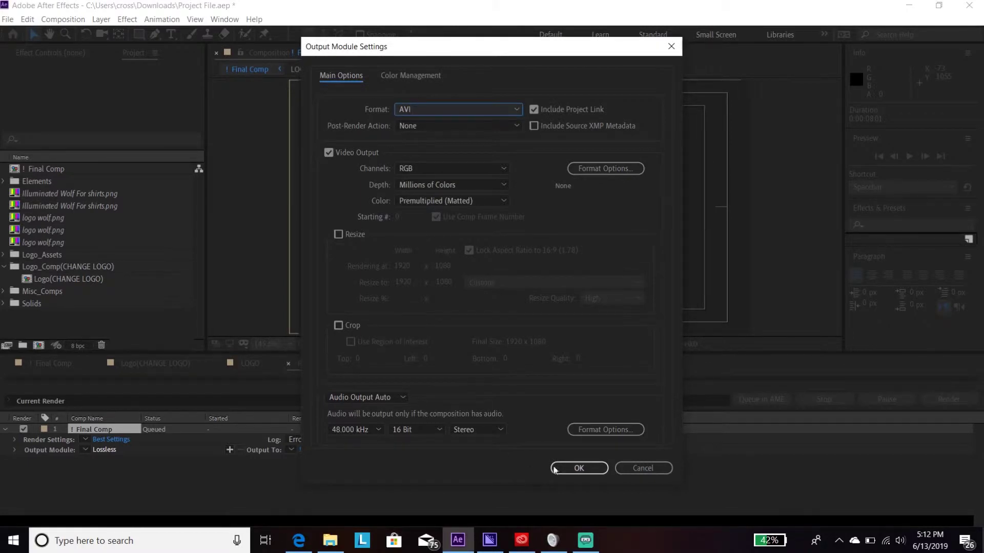
click(577, 468)
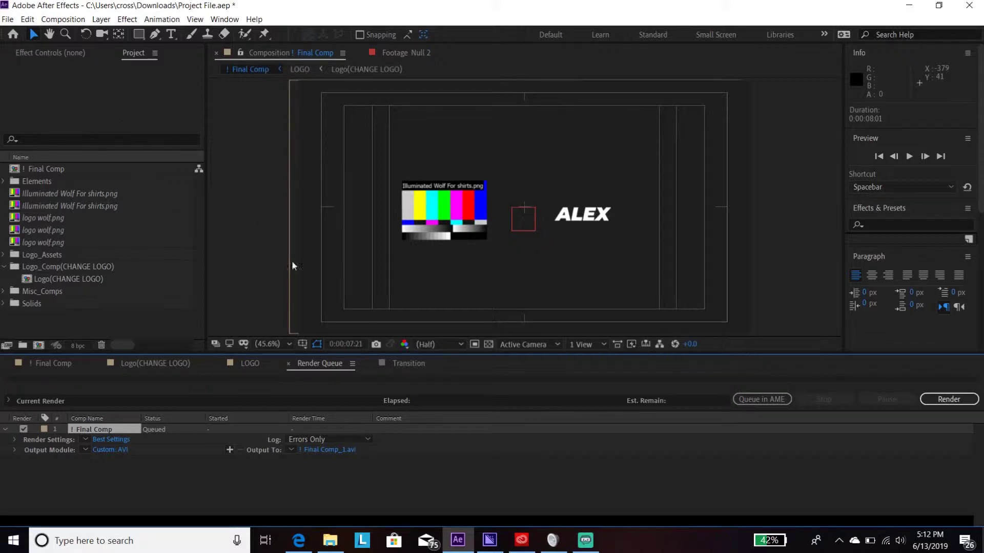
- Switch to Creative Cloud, look through the app list for Media Encoder and the trial apps, and minimize the window
click(522, 540)
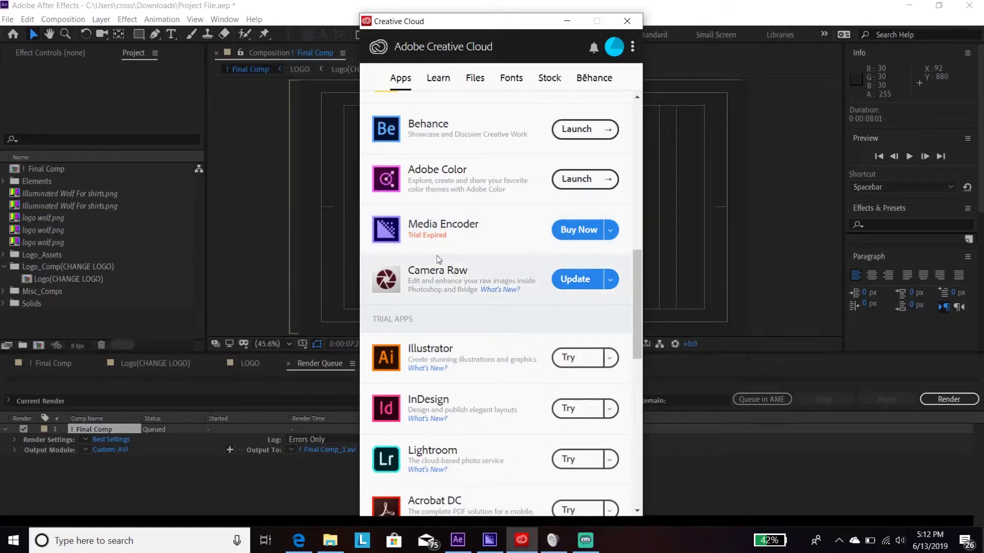
scroll(438, 258, up, 15)
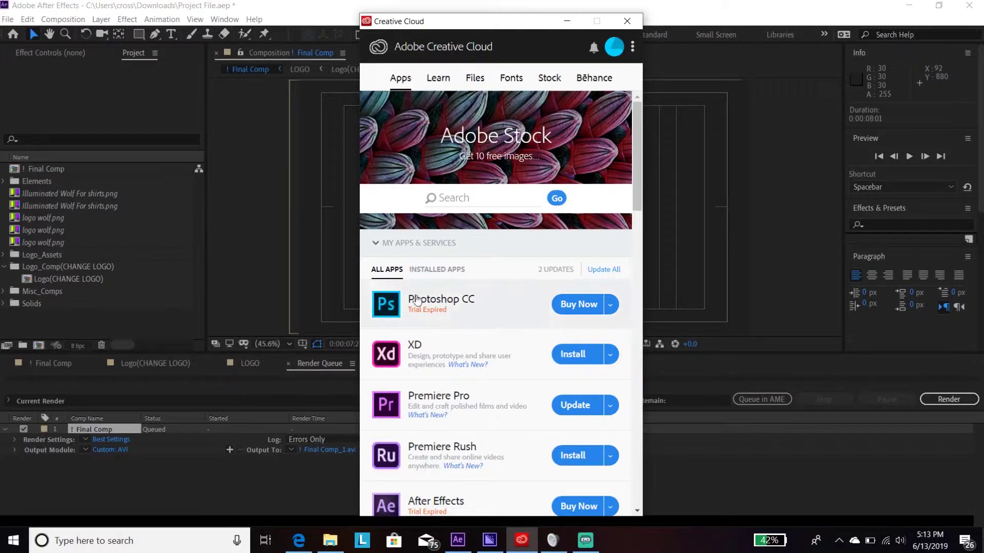
scroll(416, 272, down, 2)
scroll(416, 272, down, 2)
scroll(419, 259, up, 2)
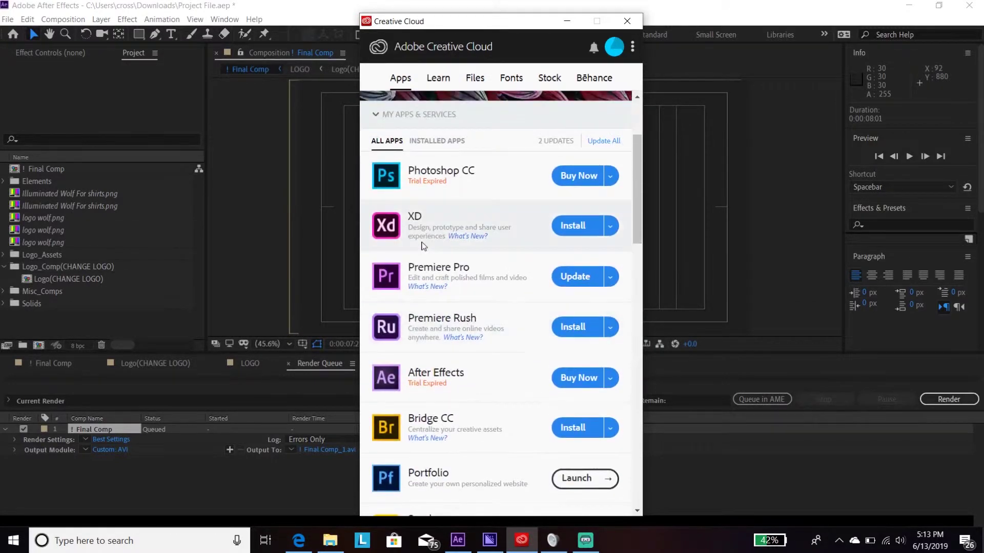
scroll(426, 249, down, 1)
scroll(430, 255, down, 10)
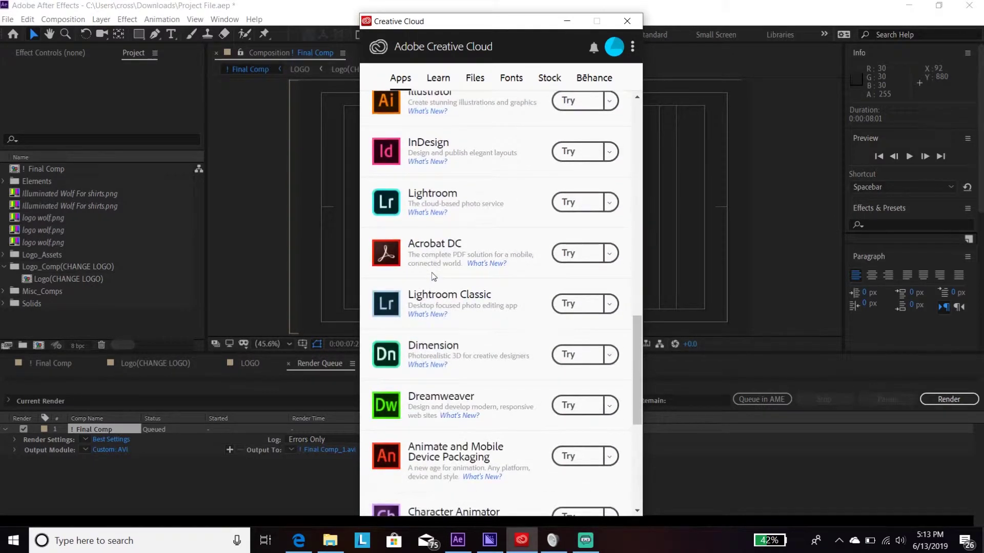
scroll(441, 286, down, 6)
scroll(446, 297, up, 15)
scroll(448, 307, down, 3)
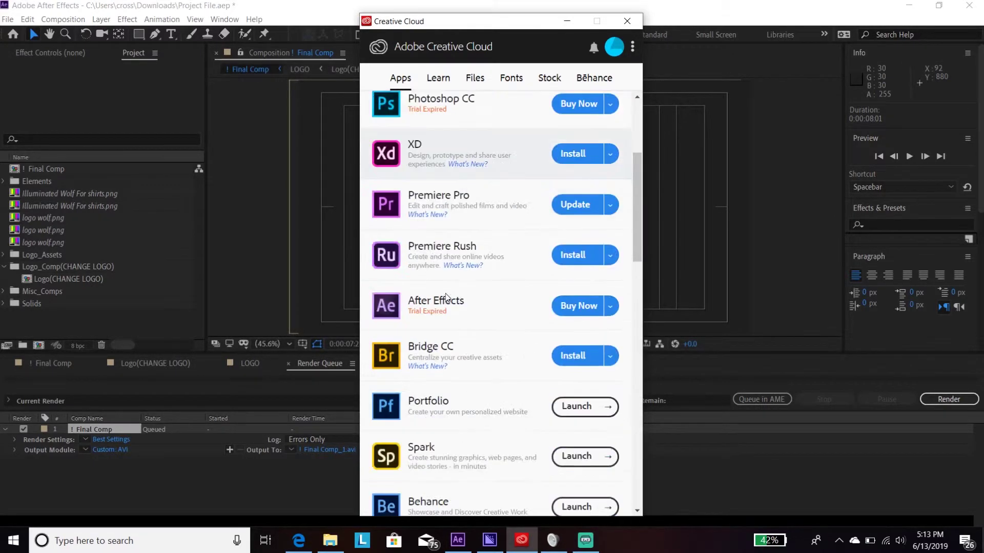
scroll(453, 333, down, 3)
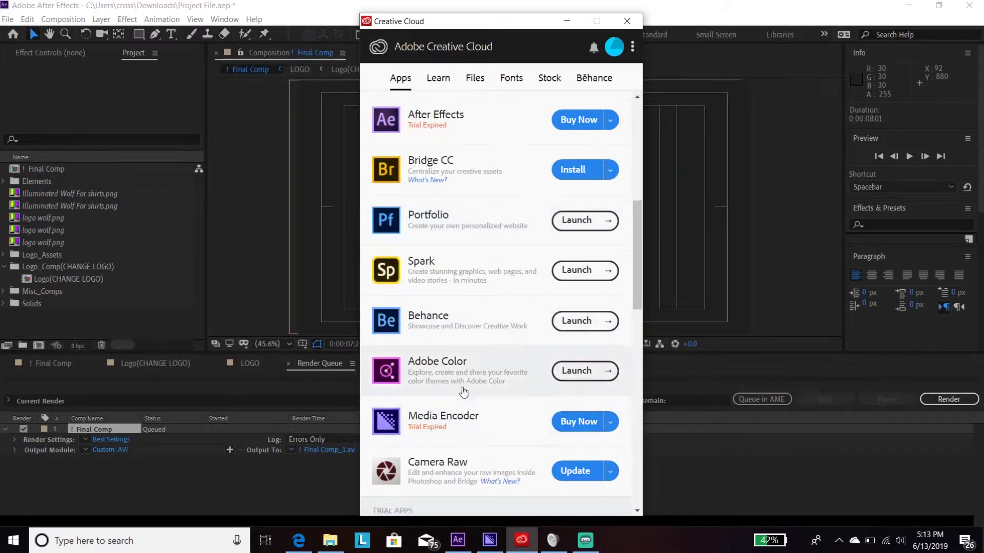
scroll(451, 387, down, 5)
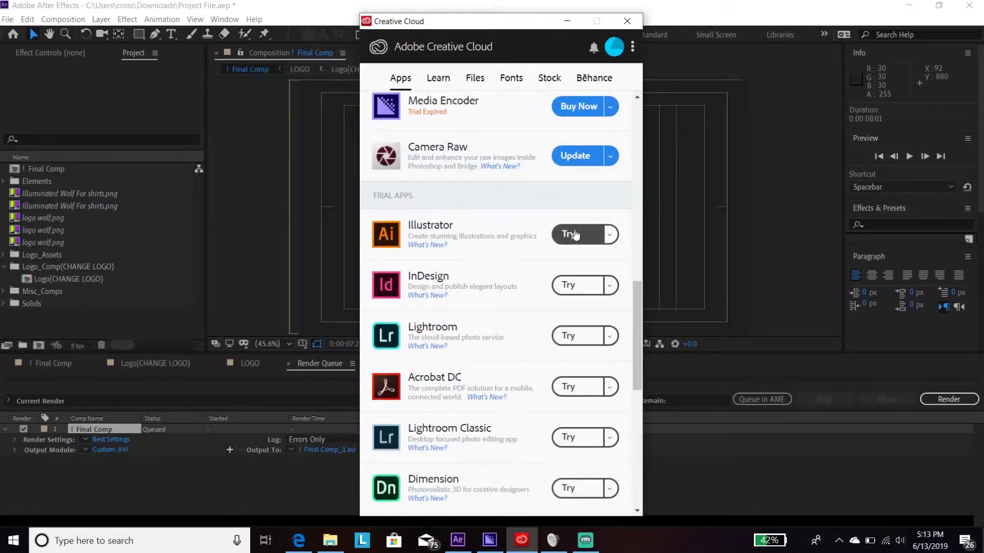
scroll(576, 250, up, 3)
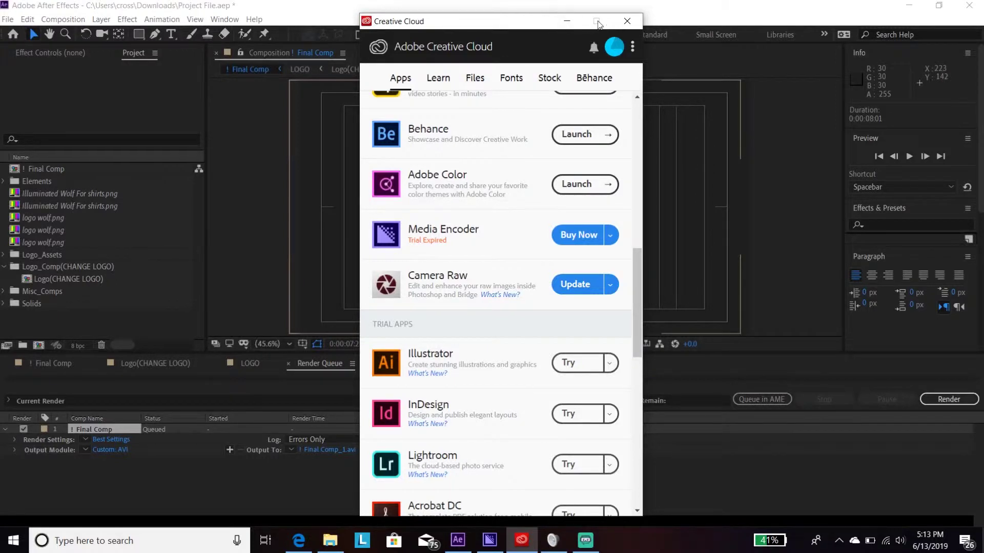
click(566, 21)
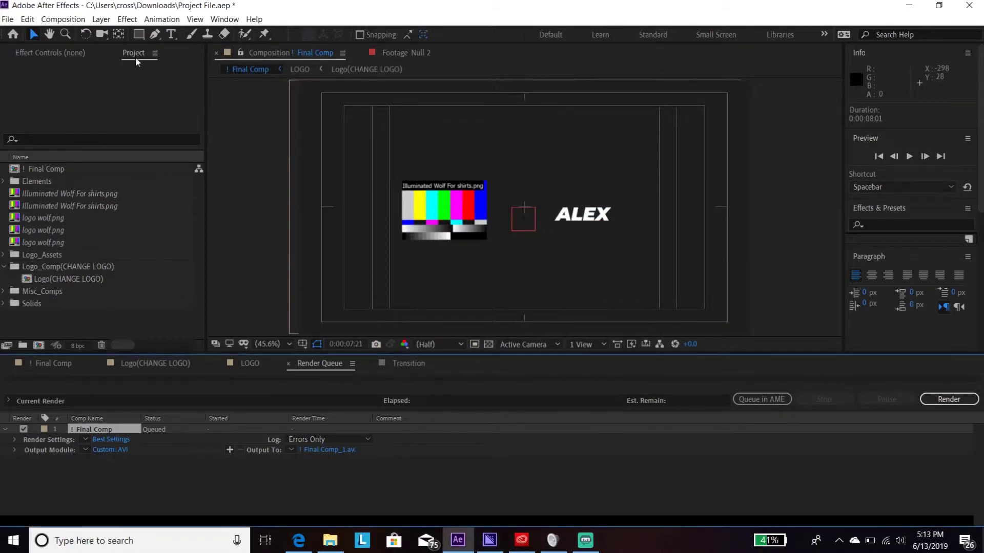
- Return to the Final Comp timeline and switch to the Adobe Media Encoder queue for its export
click(39, 364)
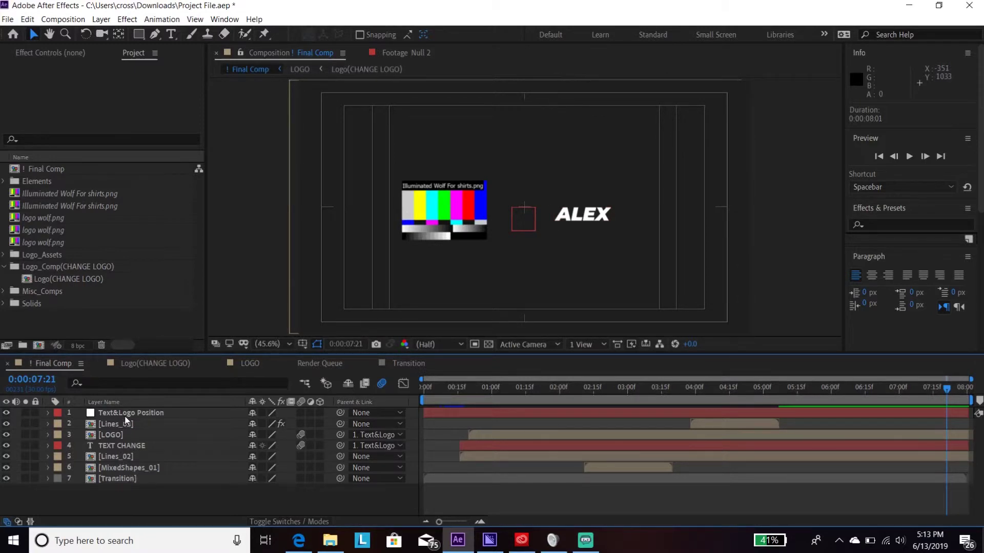
click(61, 21)
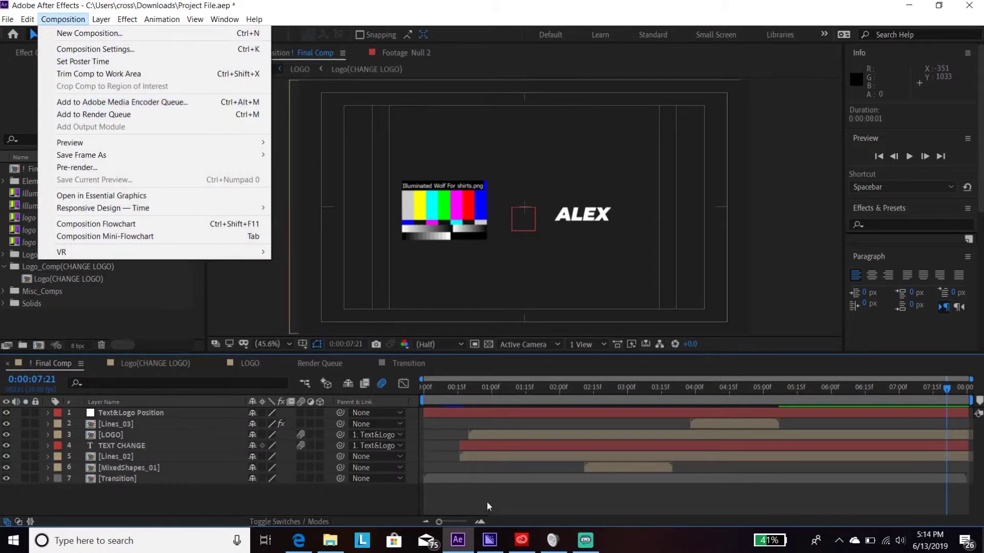
click(493, 541)
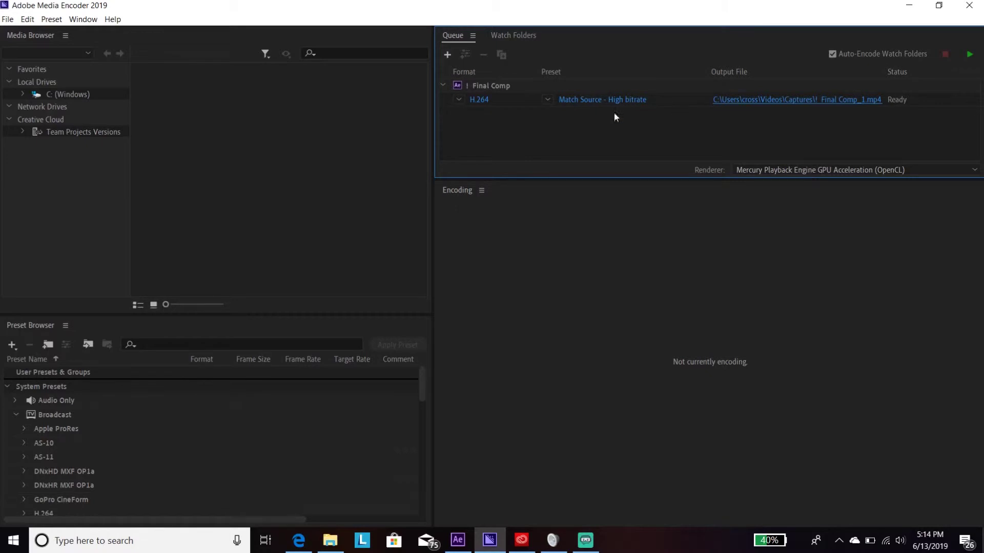
- Review the format and preset options for the queued Final Comp and confirm H.264 with the Match Source - High bitrate preset
click(458, 100)
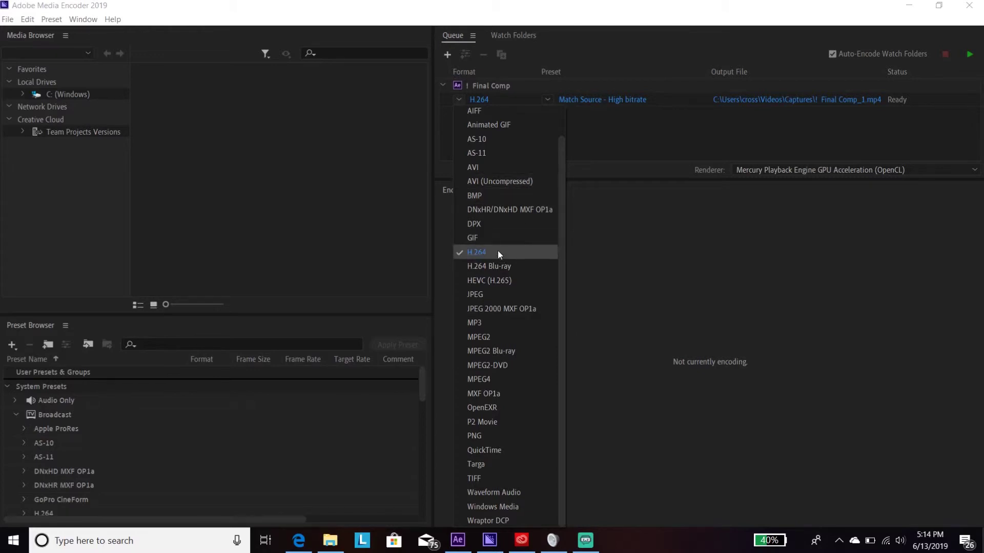
click(581, 100)
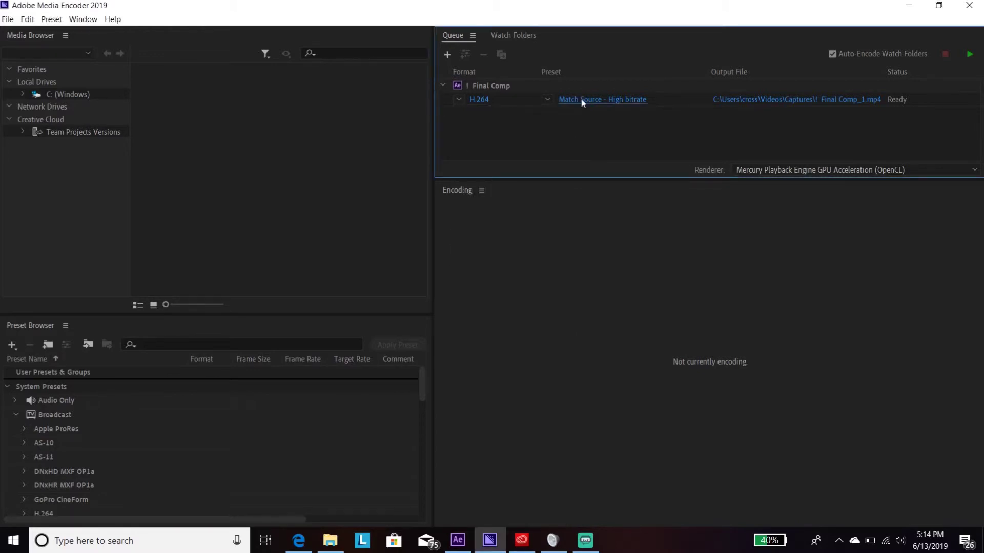
click(581, 99)
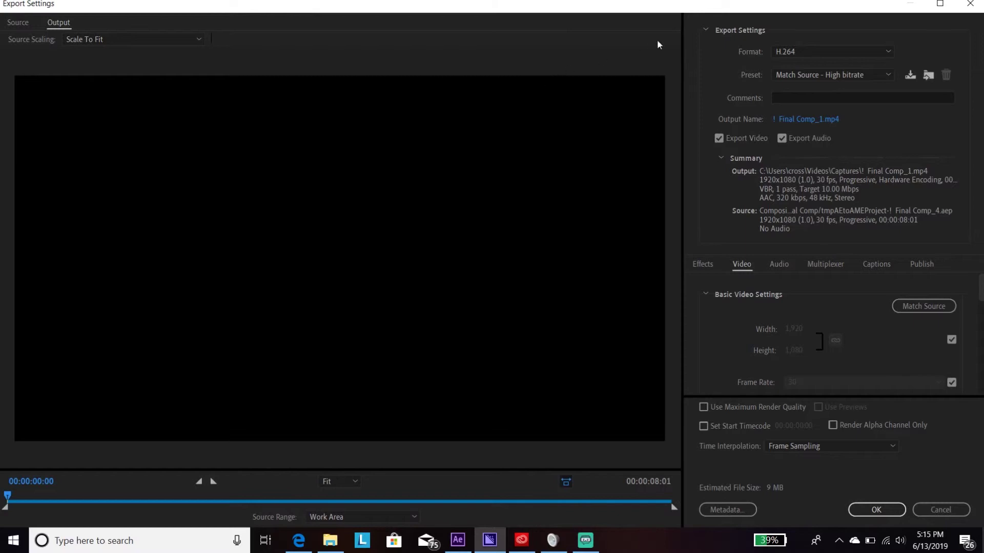
click(825, 74)
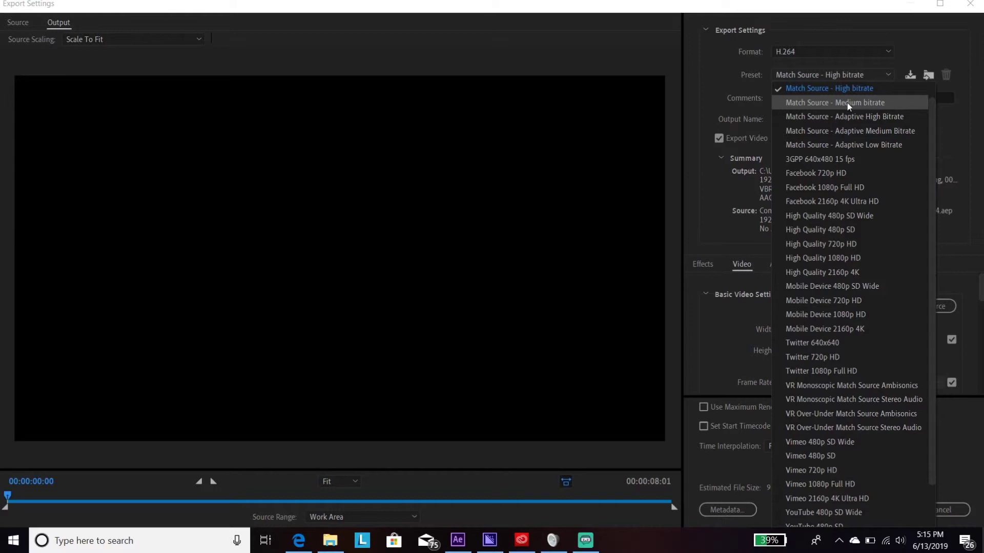
scroll(853, 109, down, 1)
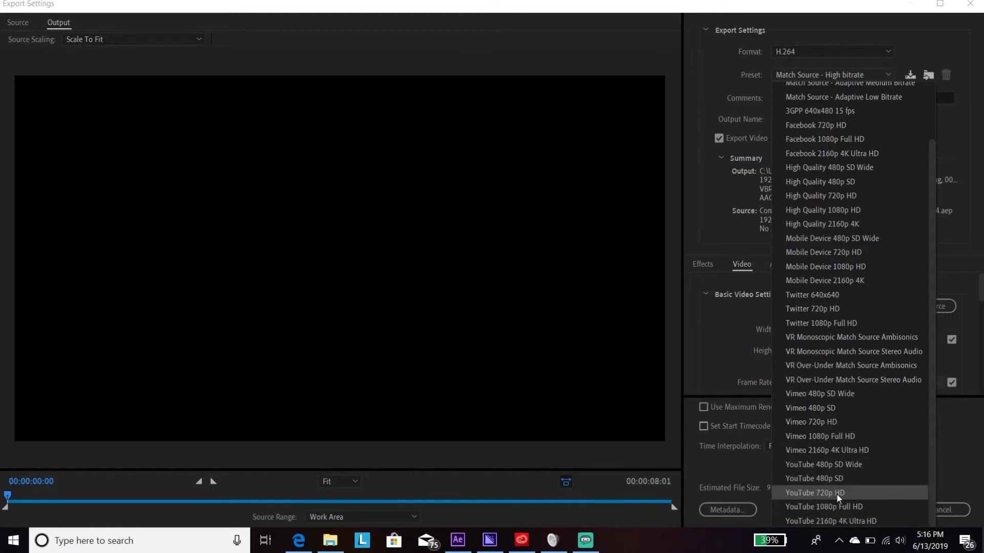
scroll(842, 199, up, 3)
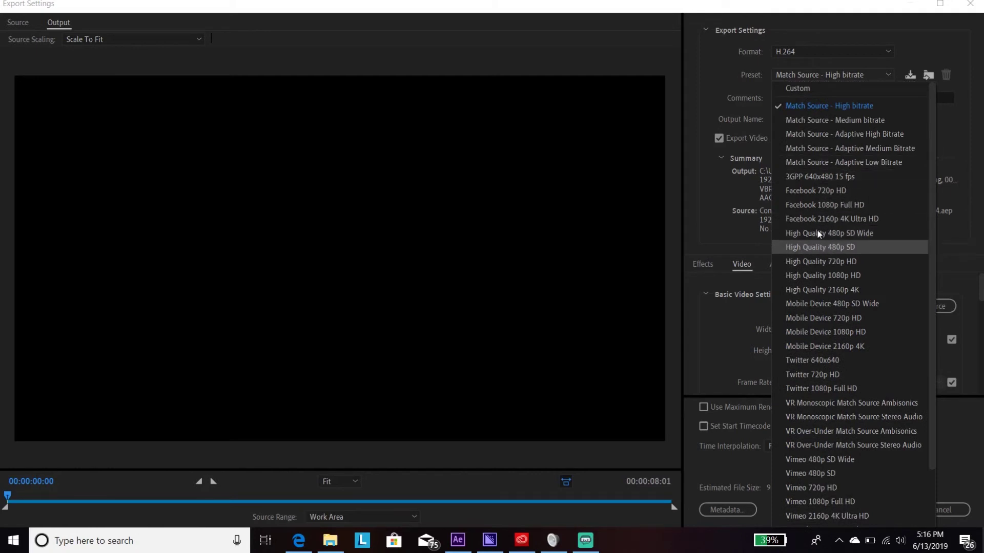
click(820, 74)
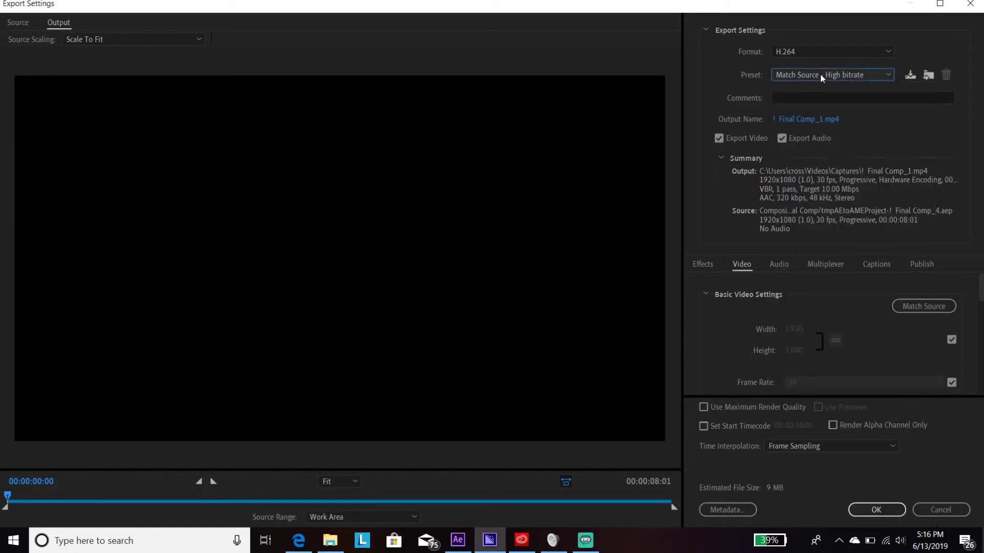
click(871, 508)
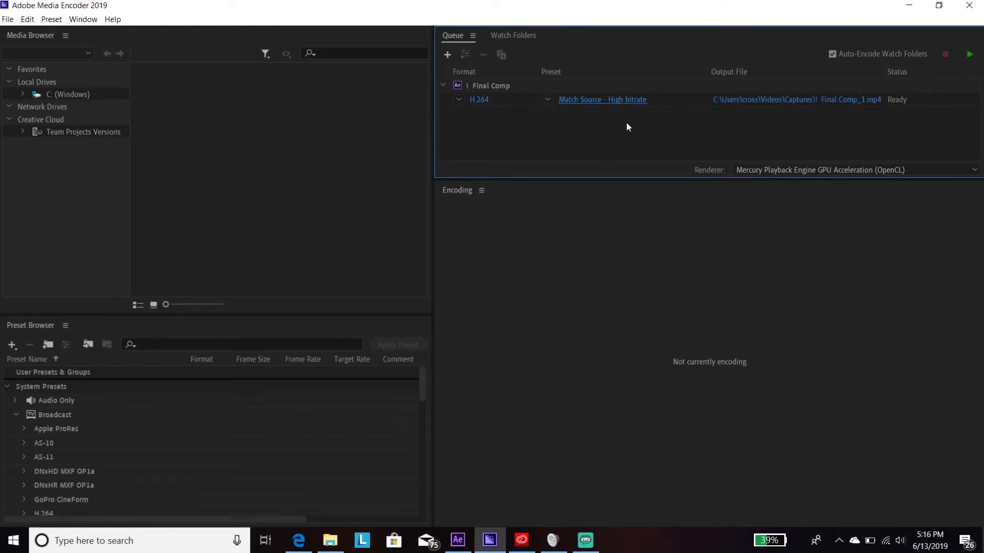
- Set the output file to ! Final Comp_1 as MP4 in the Videos > Captures folder and start encoding the queue
click(744, 100)
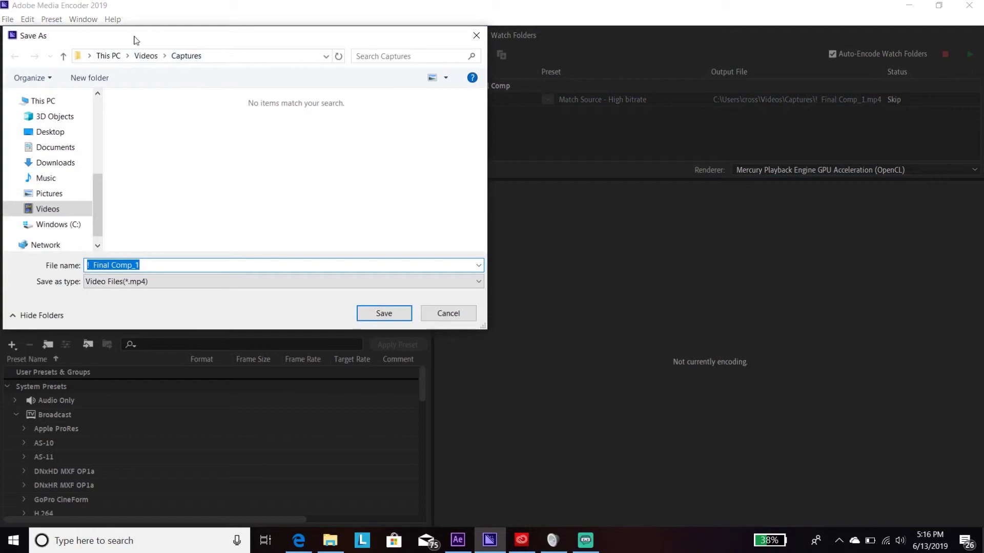
click(373, 315)
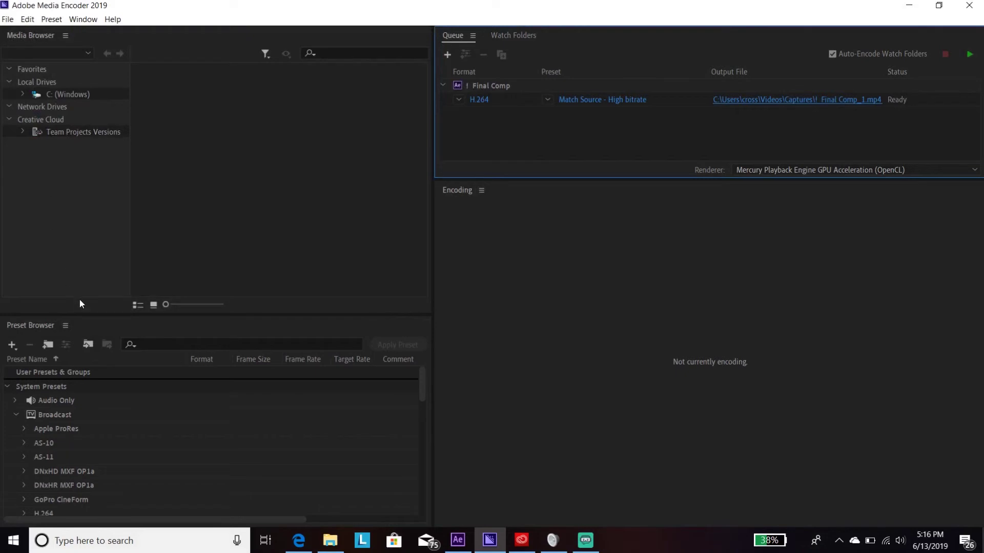
click(970, 54)
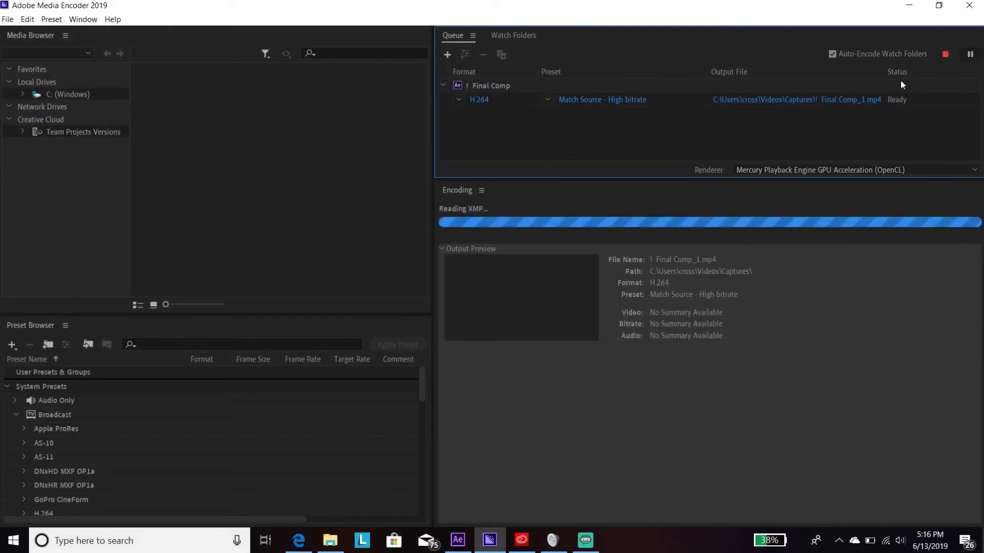